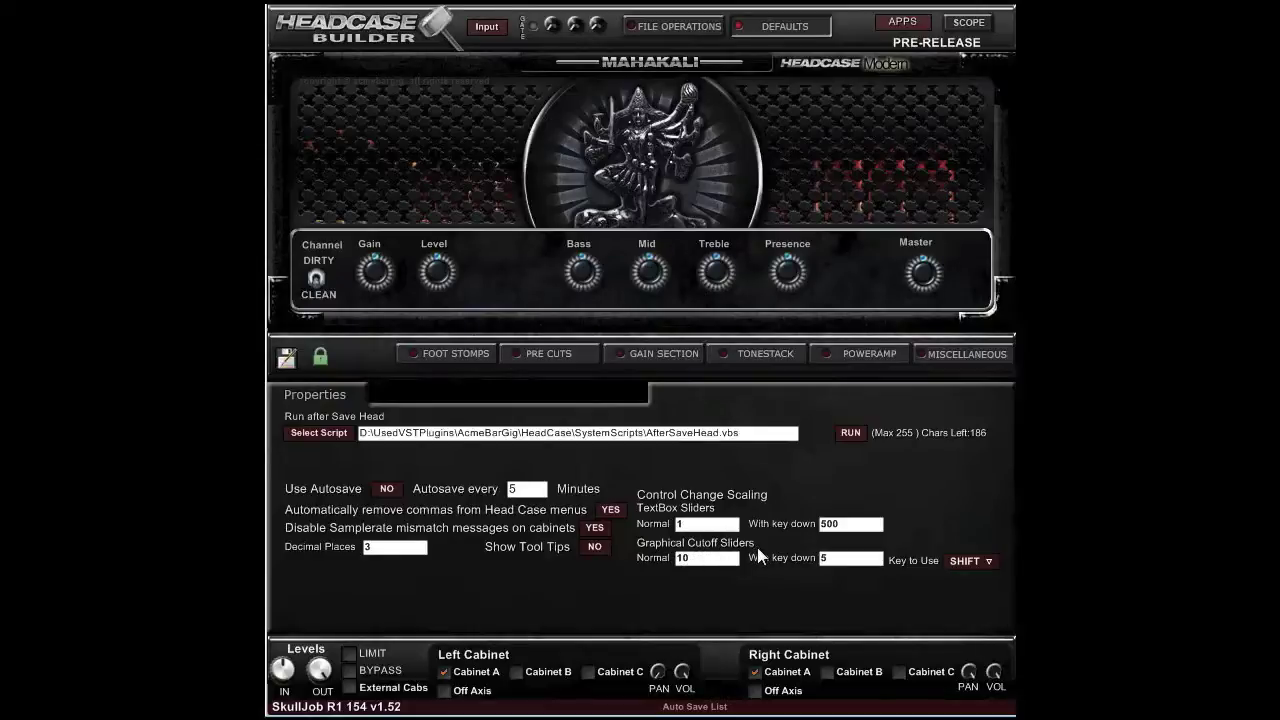
Look over the Foot Stomps and Tonestack pages, ending on the clean channel's Gain Section curve routing
left_click(456, 354)
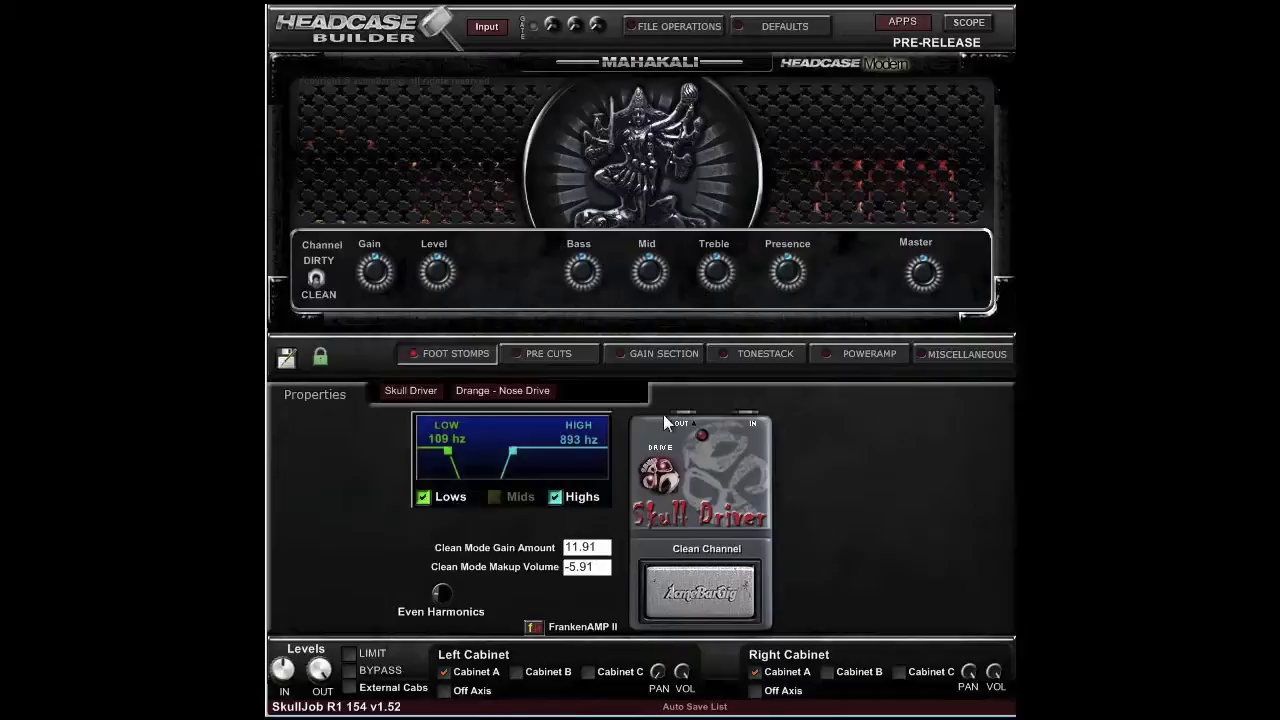
left_click(760, 356)
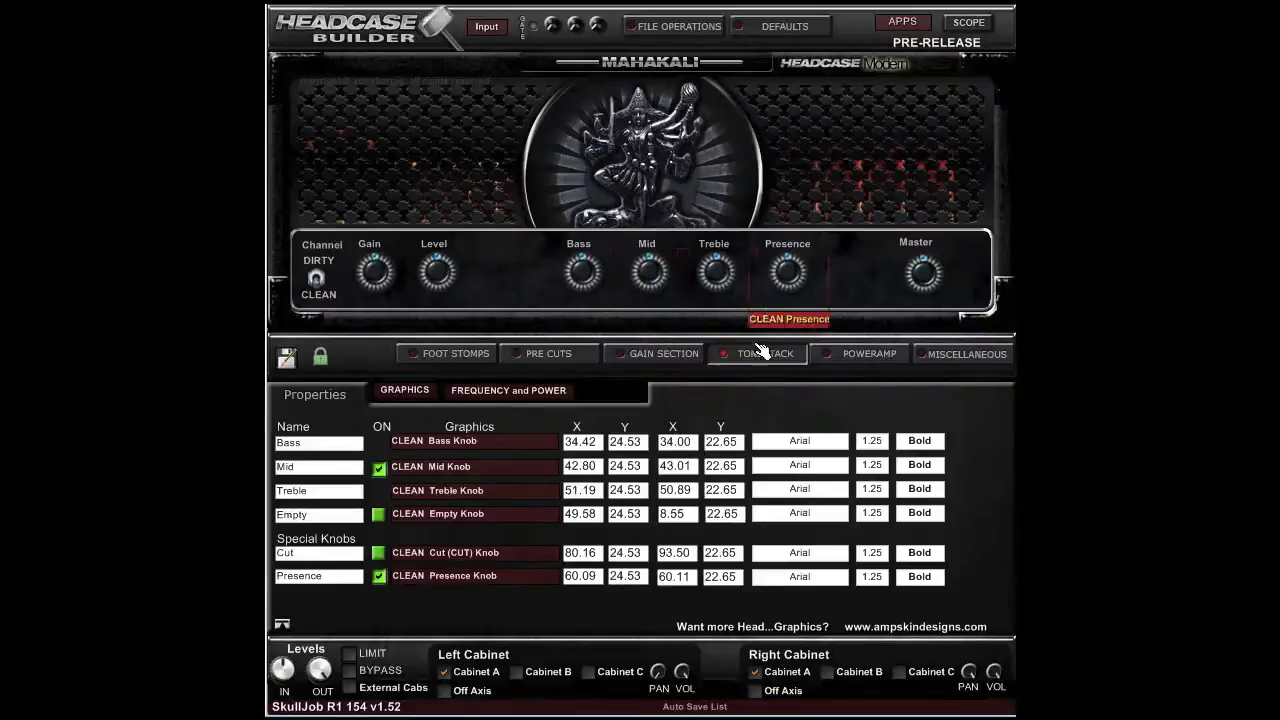
left_click(445, 354)
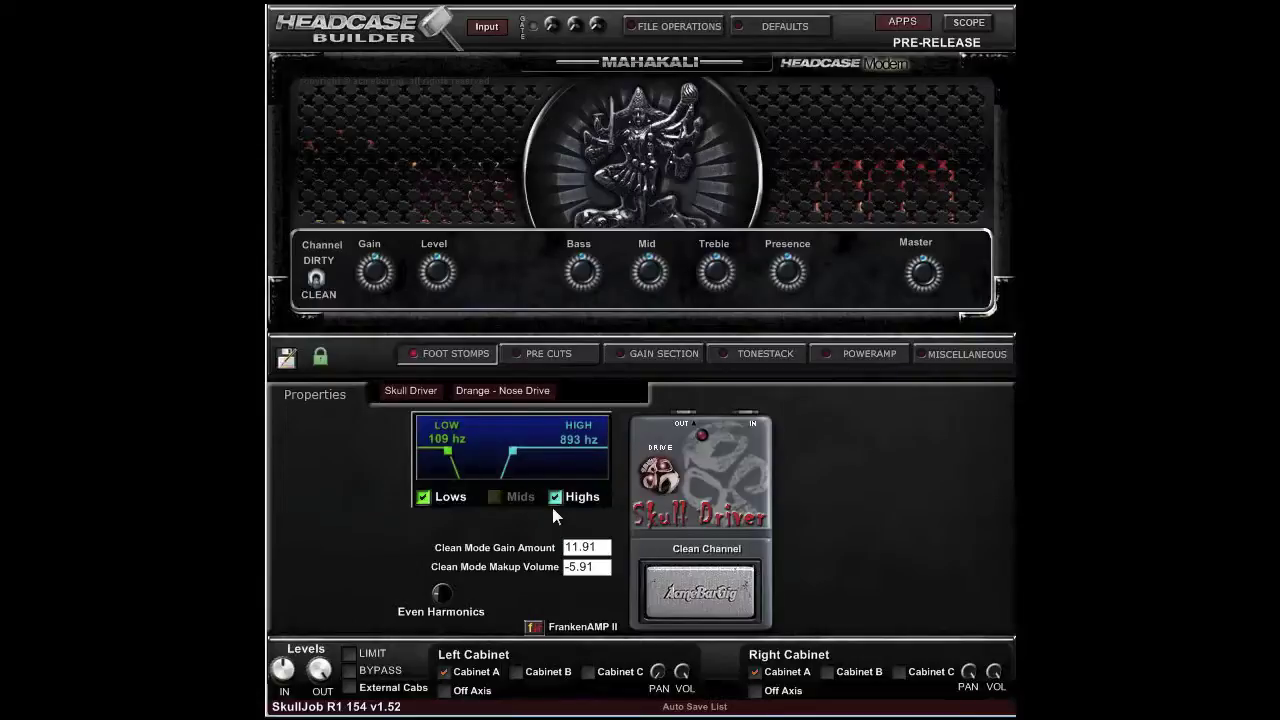
left_click(655, 356)
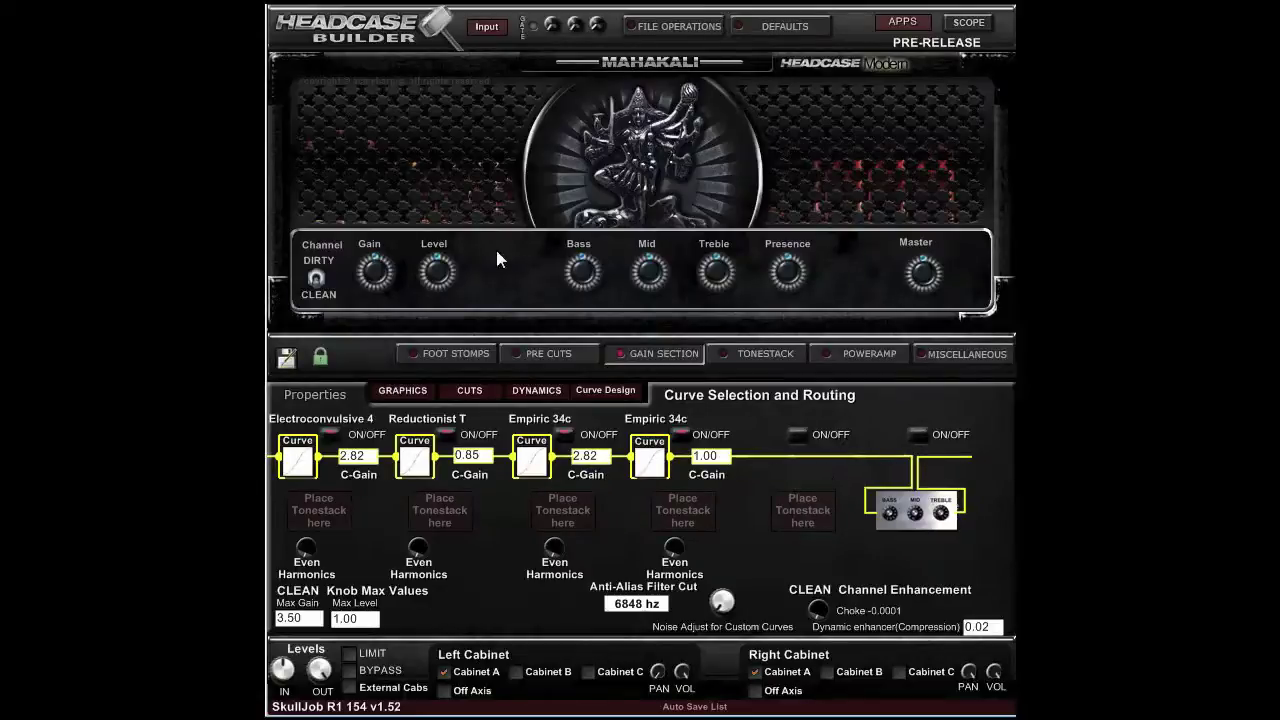
Raise the Skull Driver pedal's low cutoff from 109 hz to about 117 hz
left_click(484, 356)
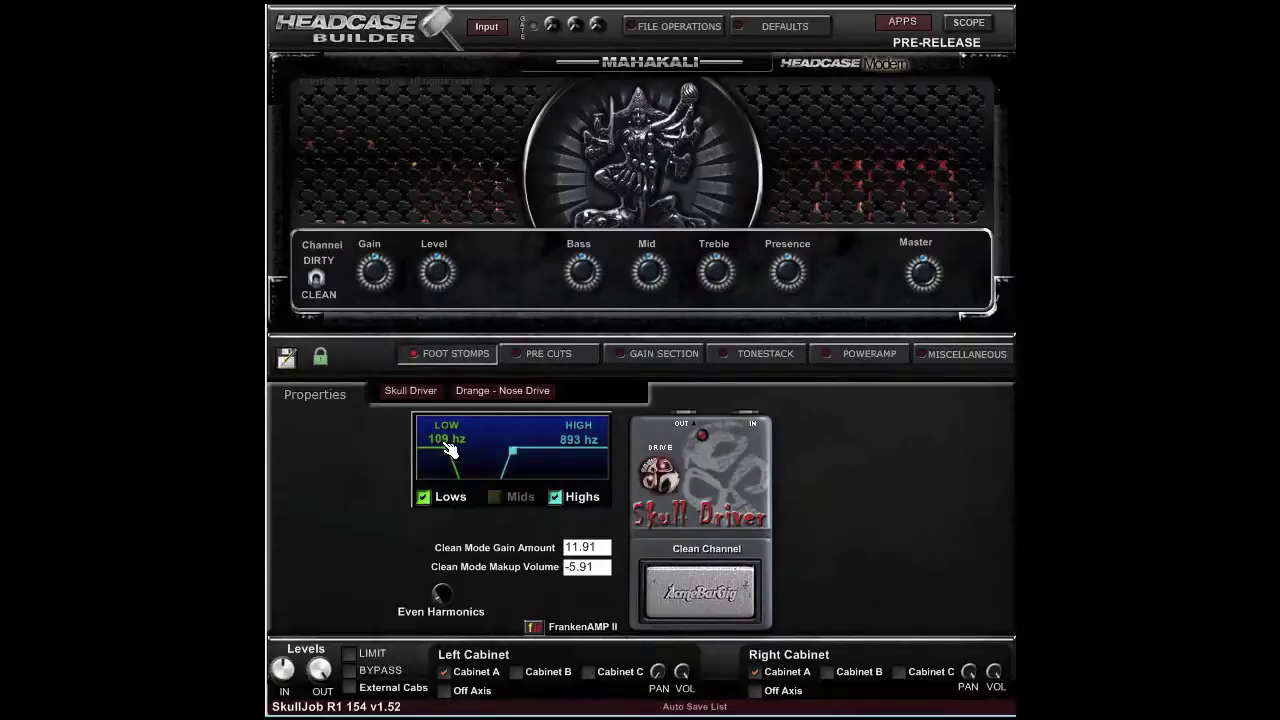
left_click_drag(452, 449, 468, 492)
left_click(563, 356)
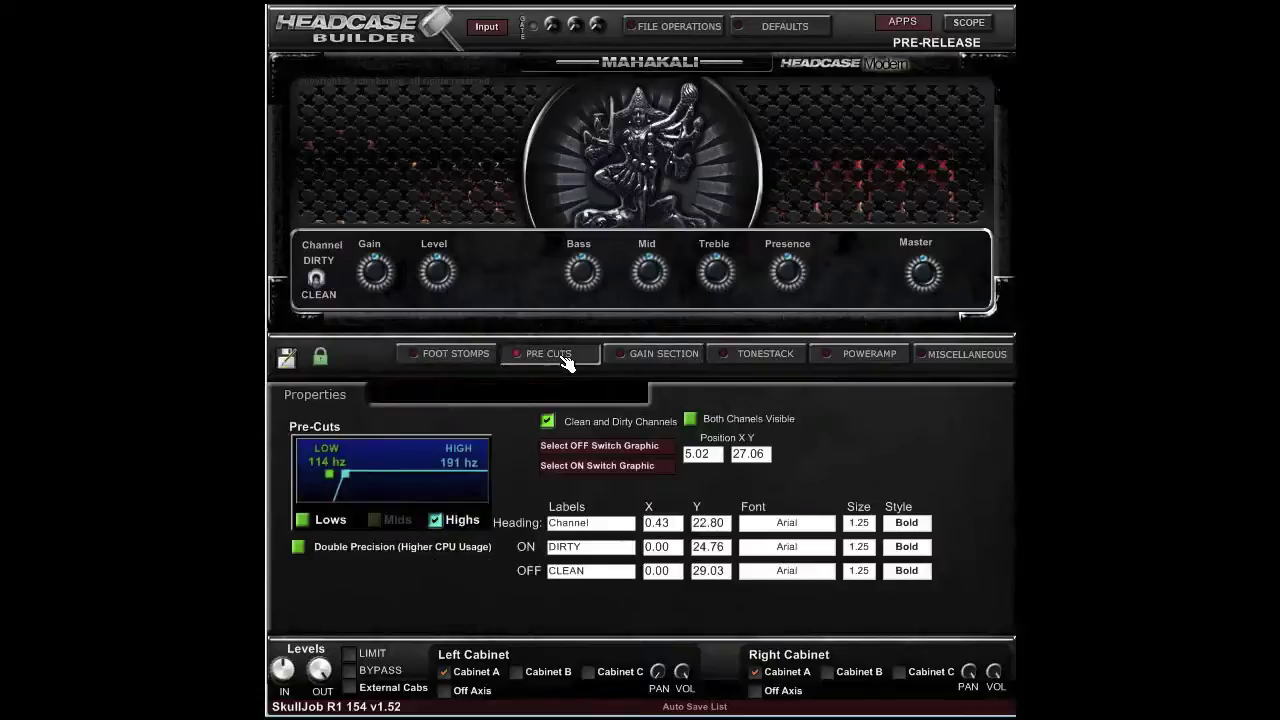
Check the Pre-Cut and pedal pages, ending on the gain-stage curve routing
left_click(625, 357)
left_click(442, 364)
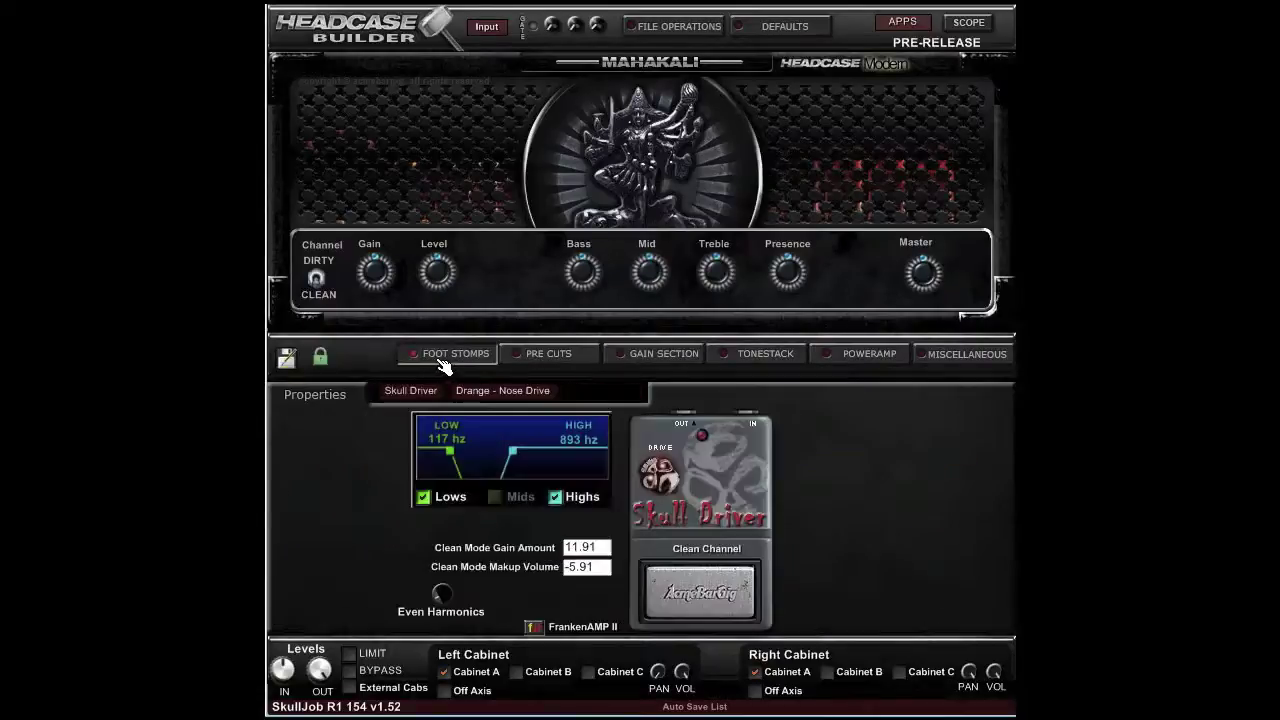
left_click(540, 365)
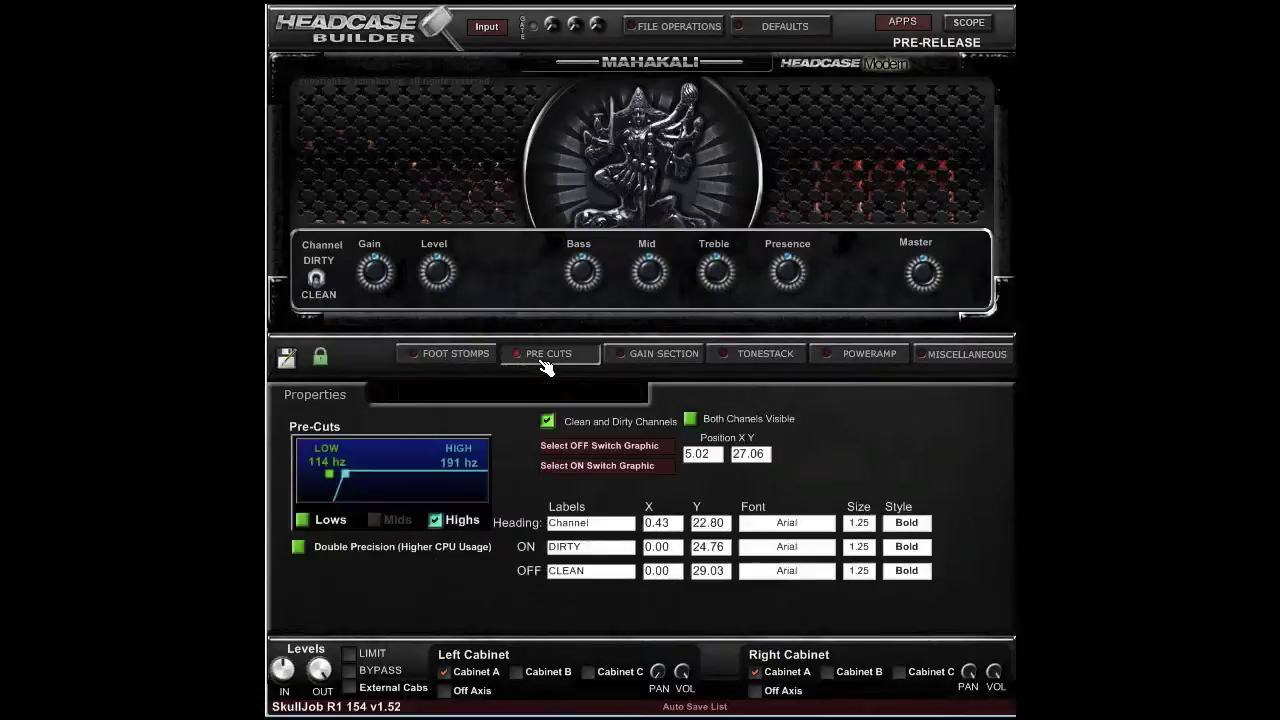
left_click(660, 354)
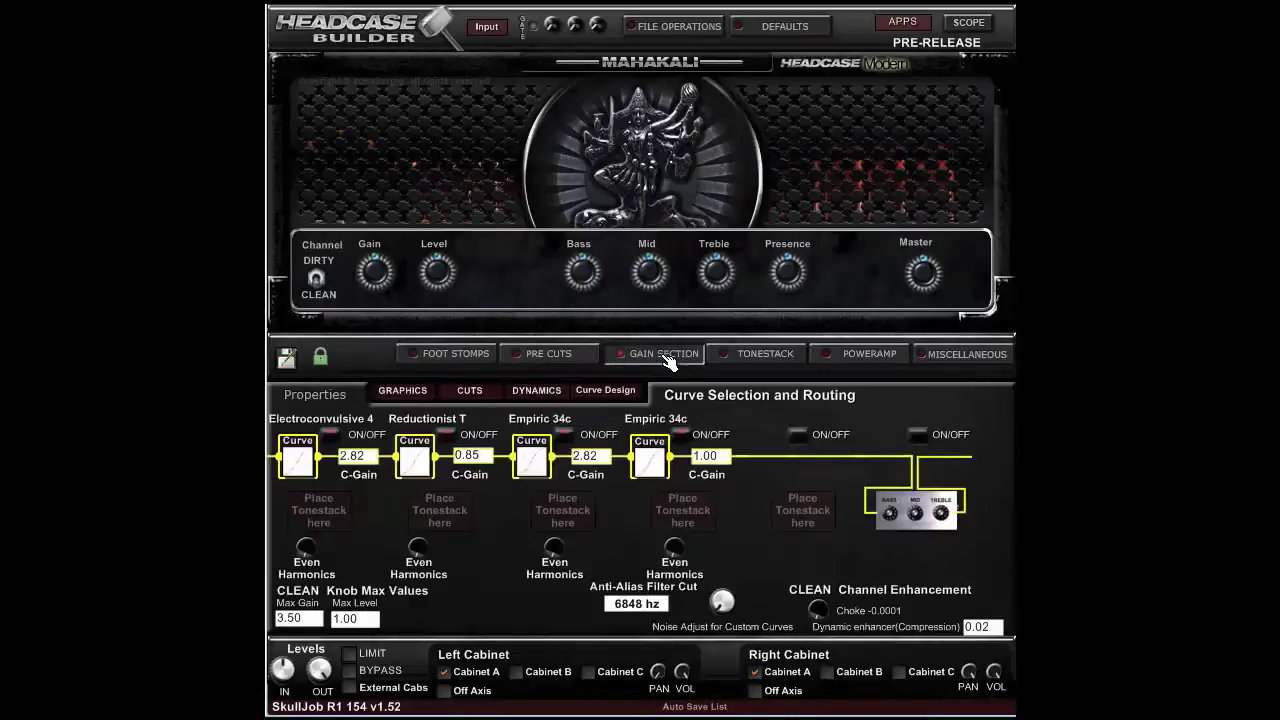
Set the second gain stage's curve to Electroconvulsive 4
left_click(416, 462)
mouse_move(462, 474)
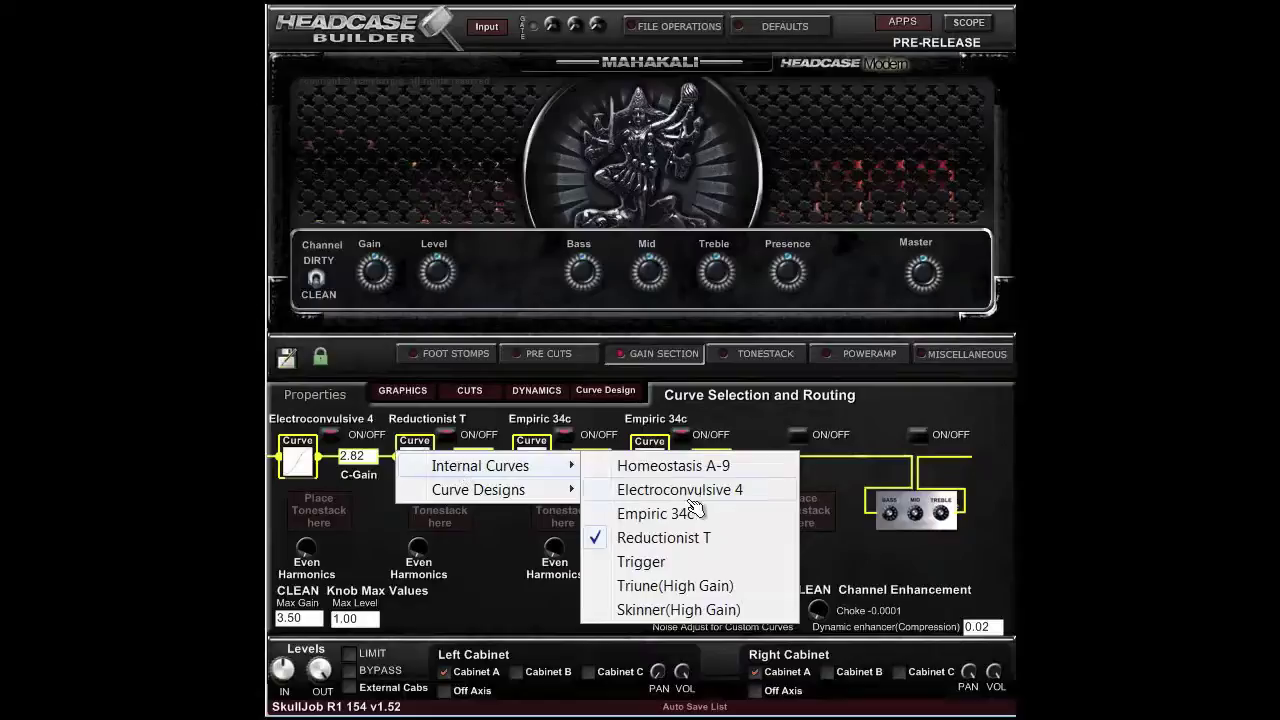
left_click(620, 489)
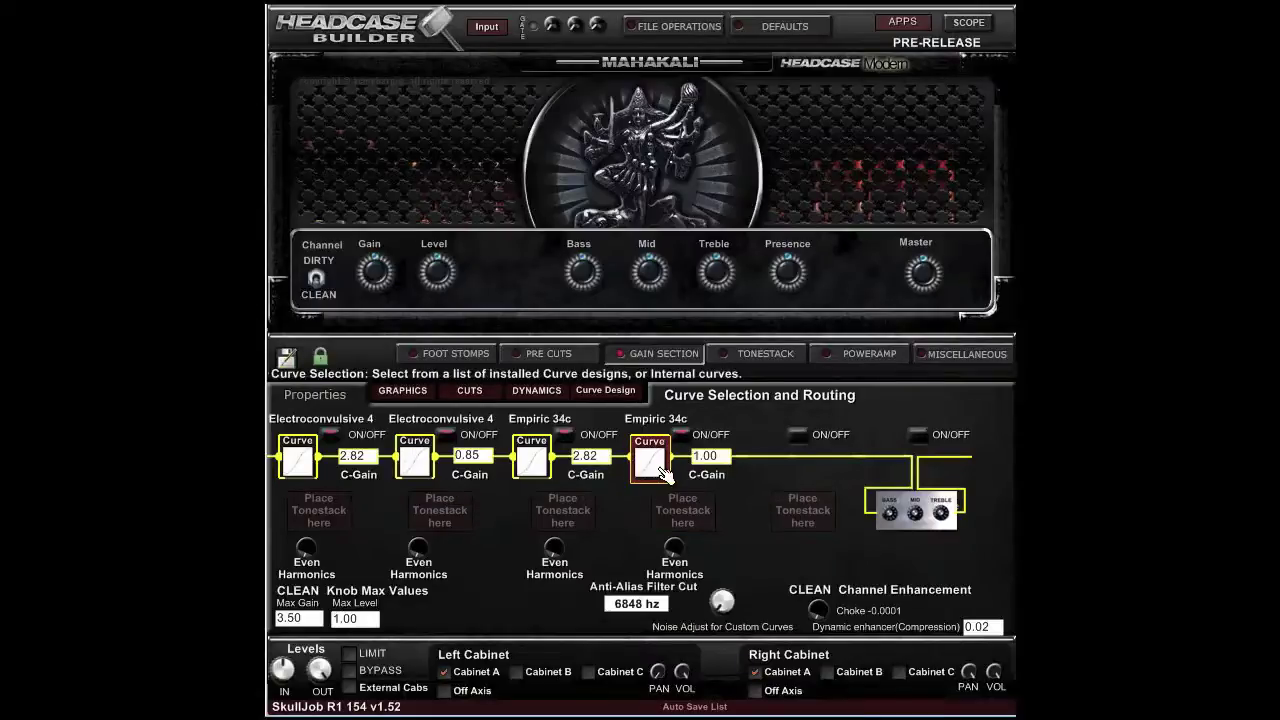
Try the tonestack after various gain stages, leaving it at the end of the chain
left_click(684, 519)
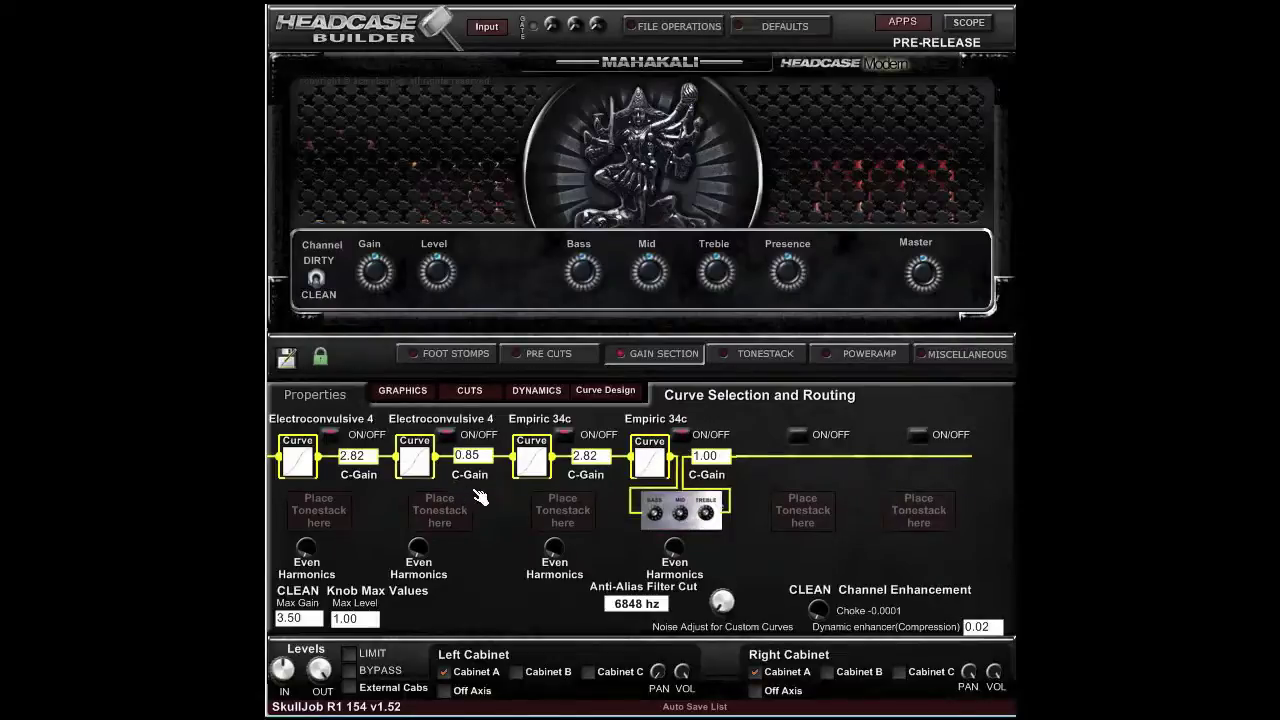
left_click(440, 512)
left_click(340, 508)
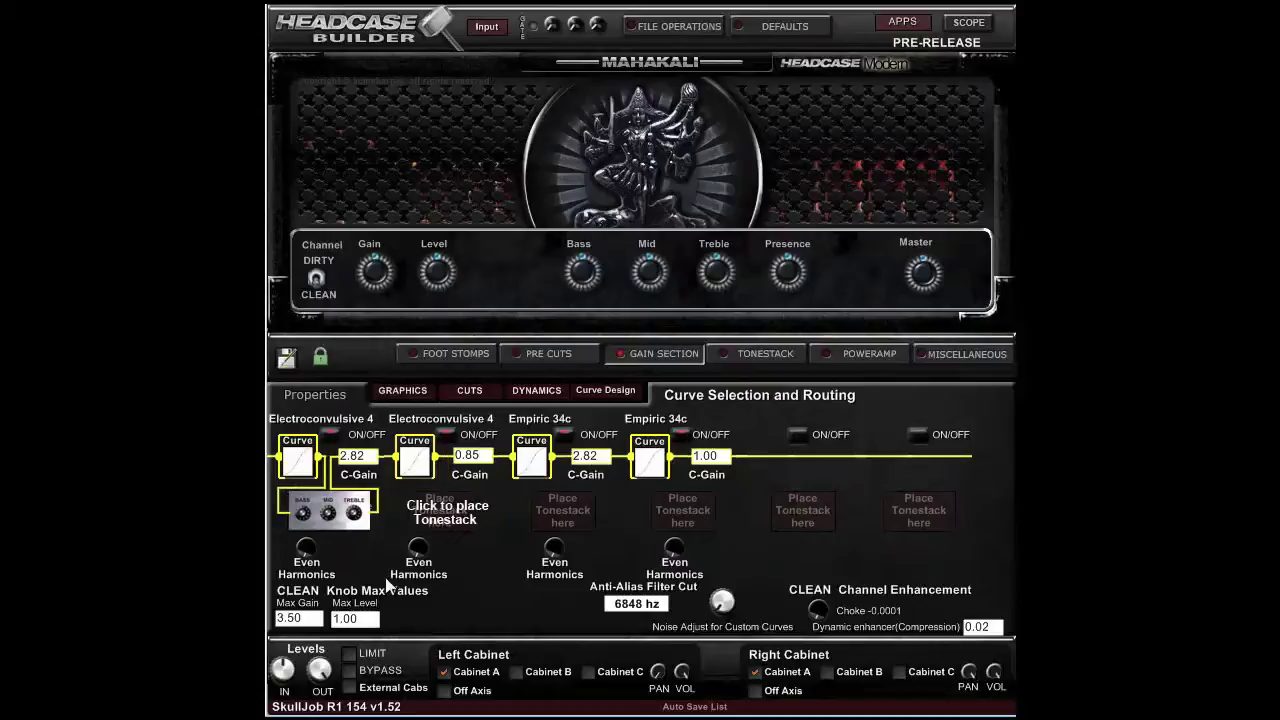
left_click(688, 522)
left_click(906, 530)
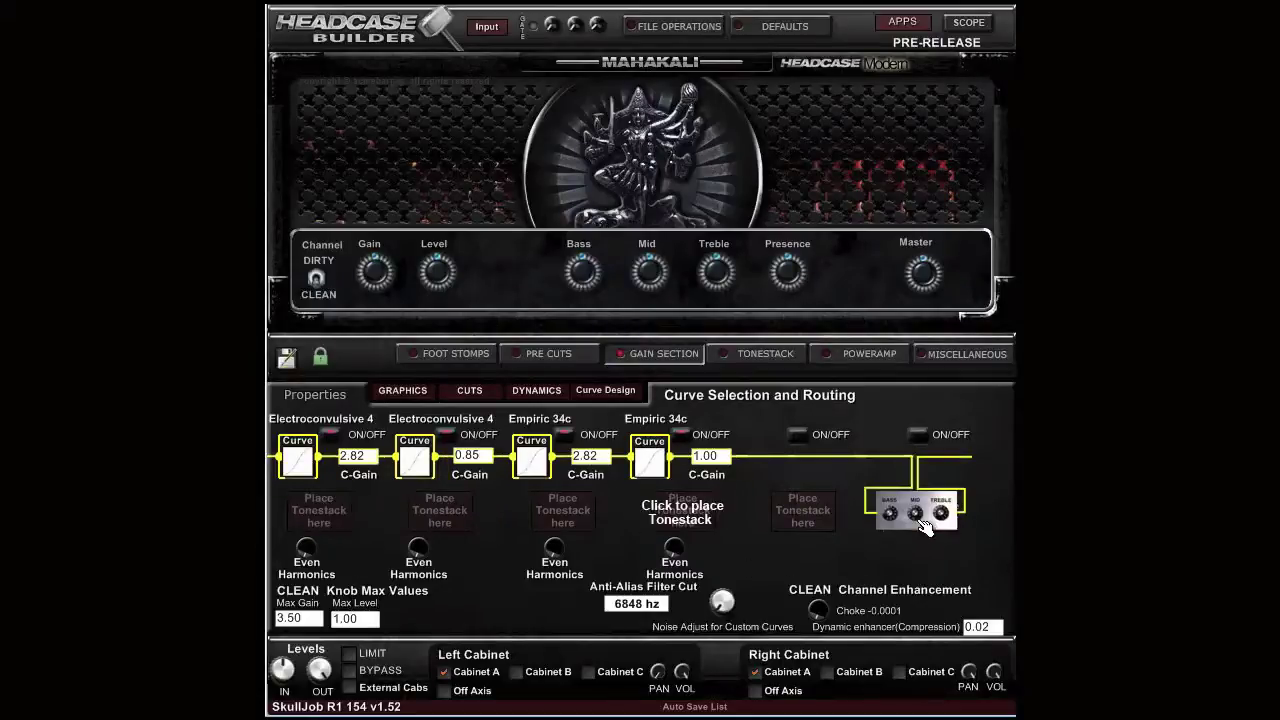
left_click(574, 526)
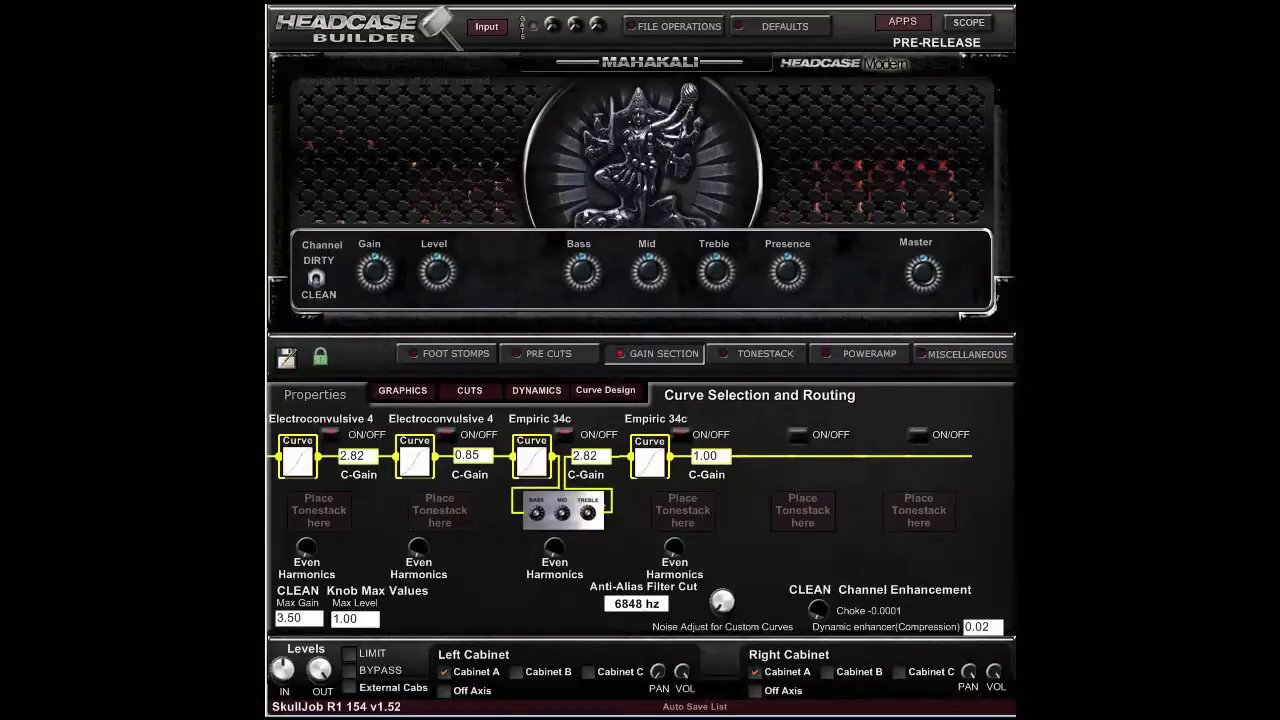
left_click(914, 526)
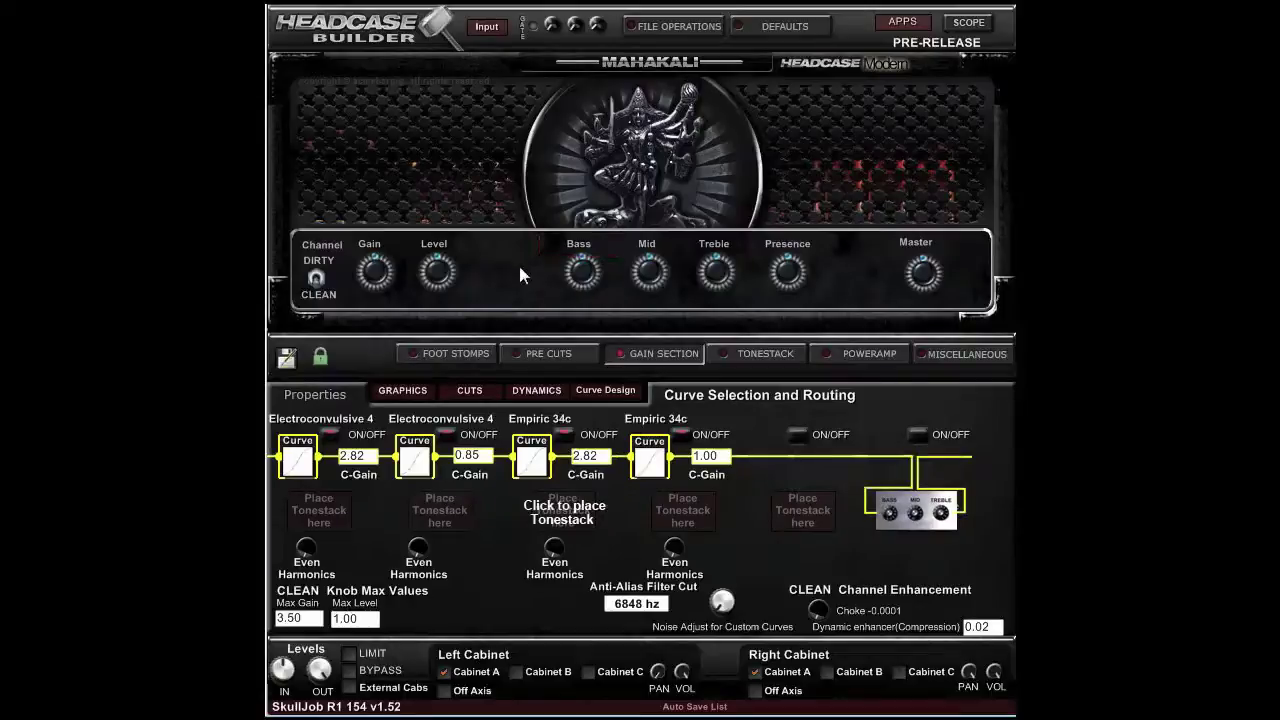
Turn off the fifth and sixth curve slots, leaving four active stages, then view the tonestack graphics
left_click(799, 435)
left_click(808, 436)
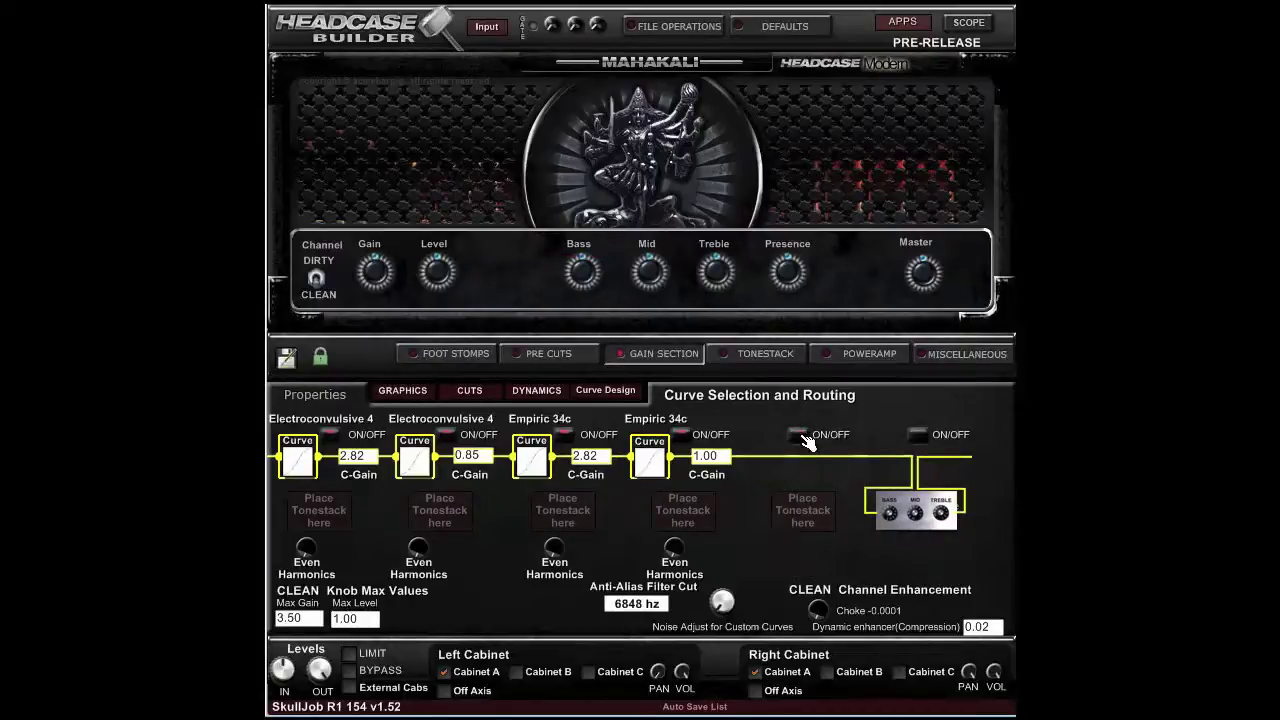
left_click(917, 436)
left_click(917, 436)
left_click(917, 436)
left_click(917, 436)
left_click(800, 436)
left_click(800, 436)
left_click(788, 360)
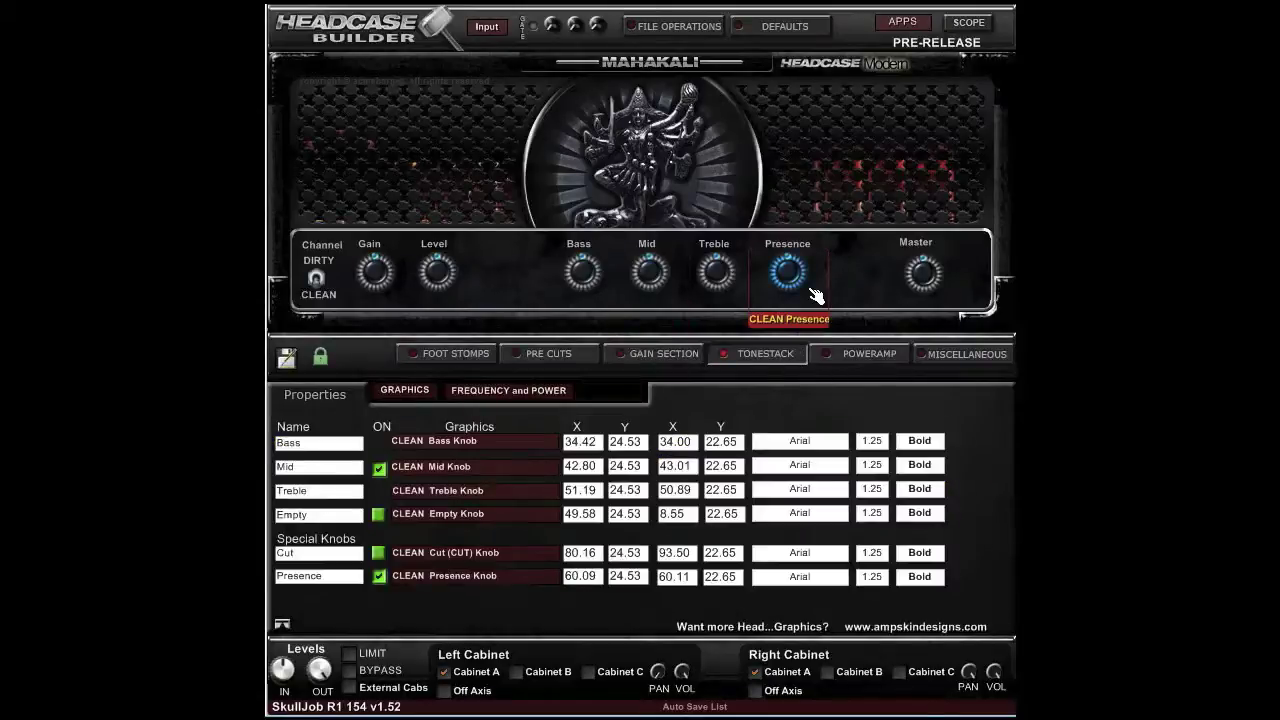
left_click(452, 356)
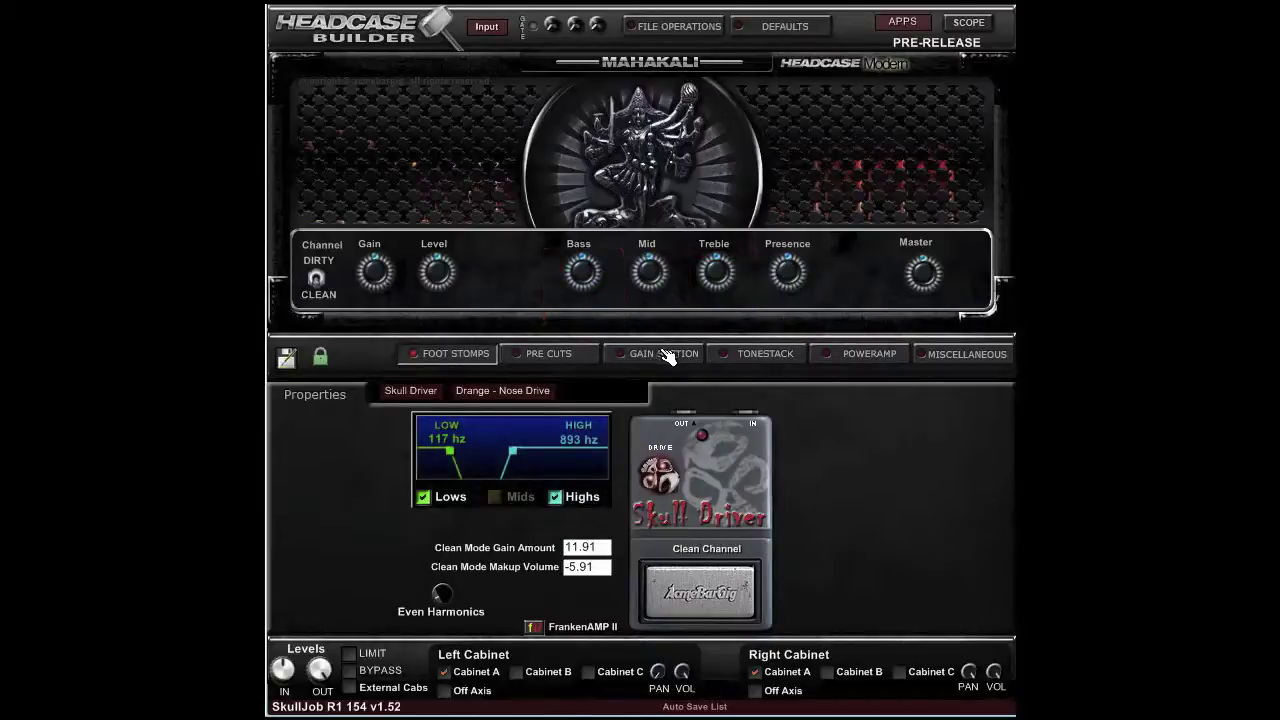
left_click(753, 362)
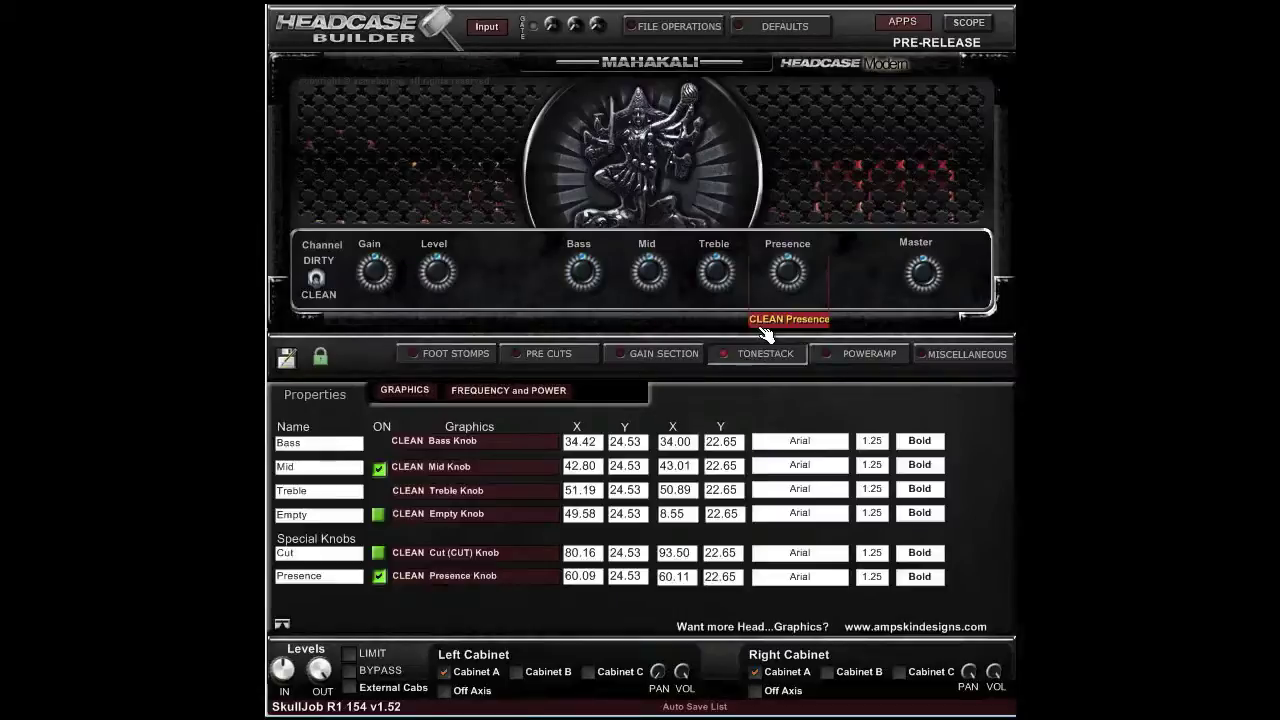
left_click(412, 396)
left_click(412, 394)
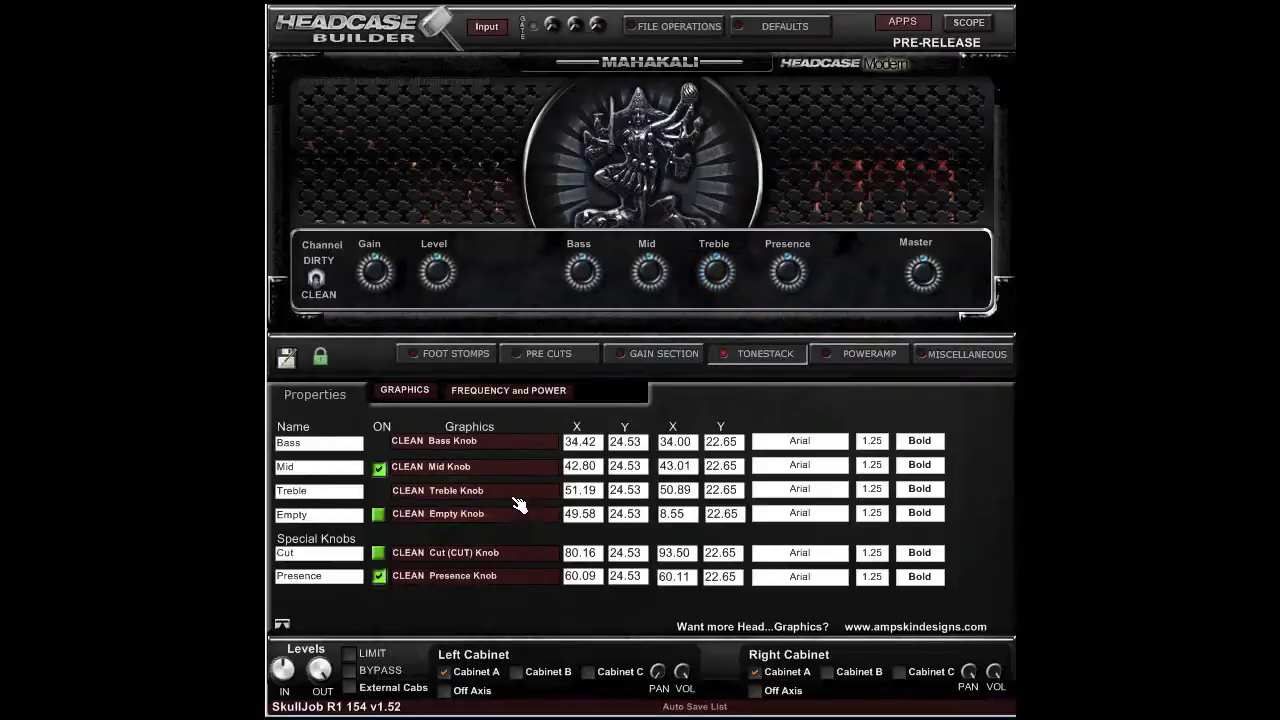
Move the clean Treble knob to X 51, then fine-tune it to 50.92, 24.51
double_click(583, 494)
type("3")
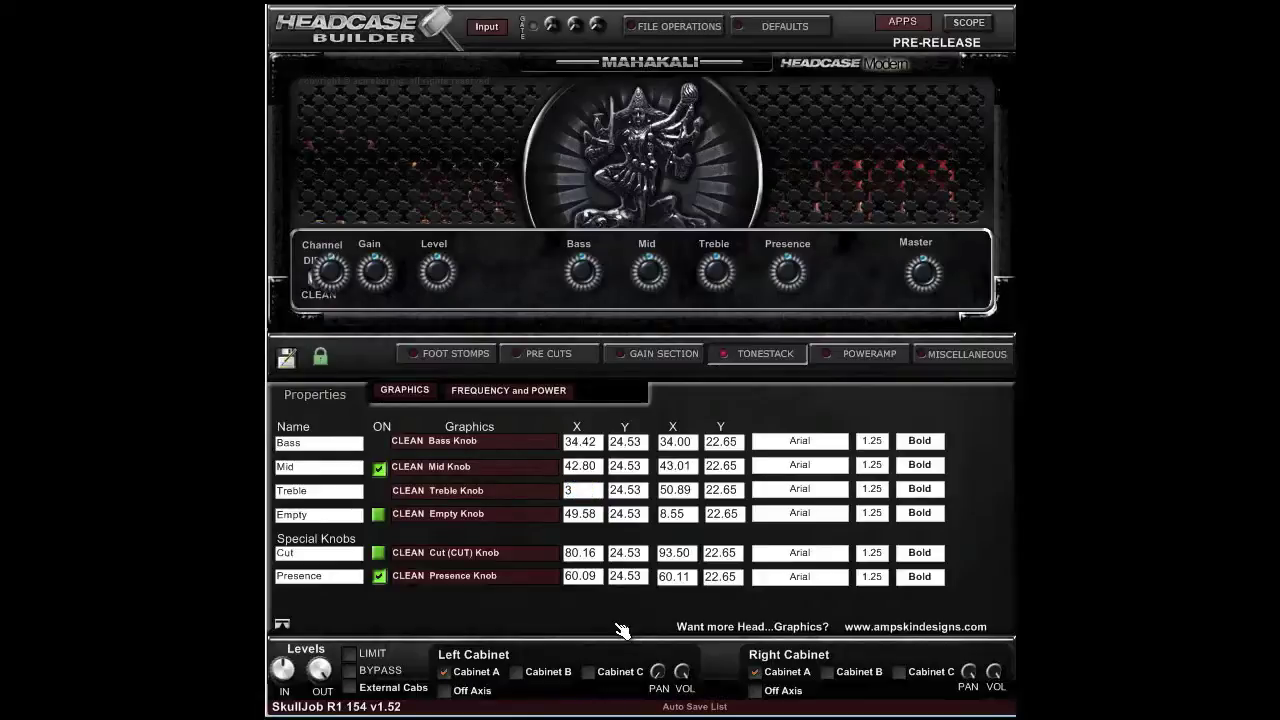
type("0")
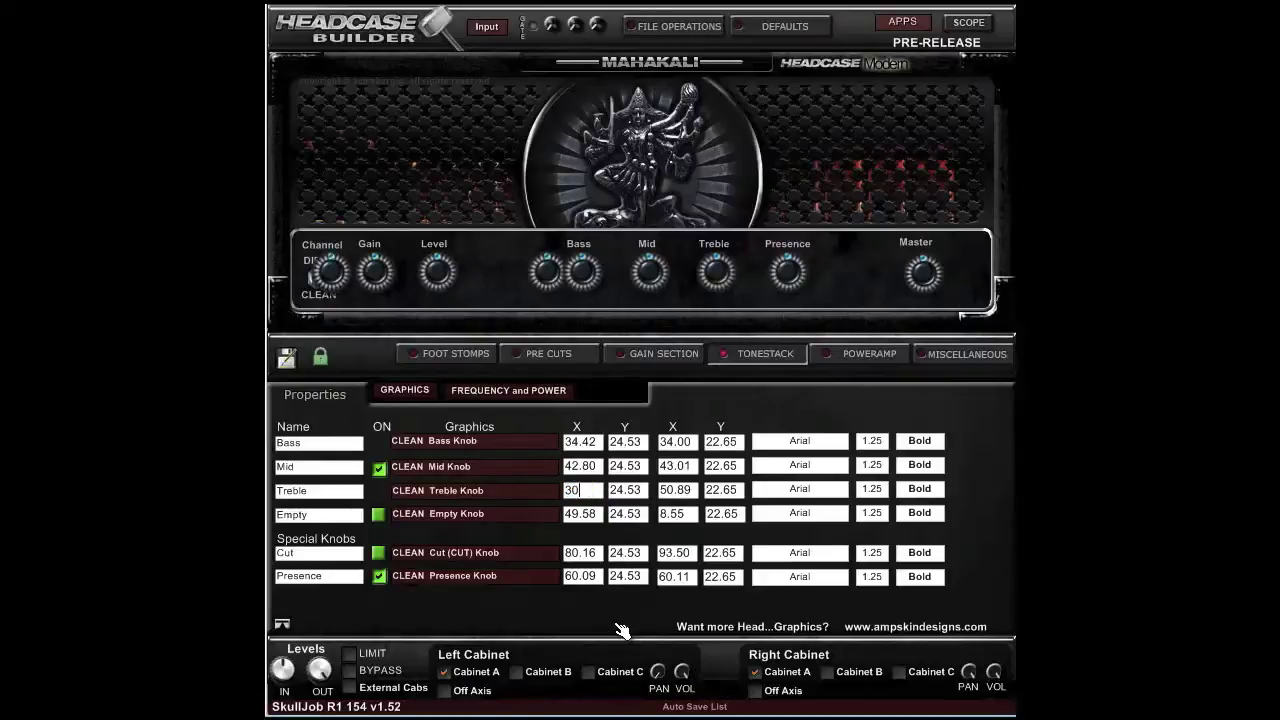
key("Return")
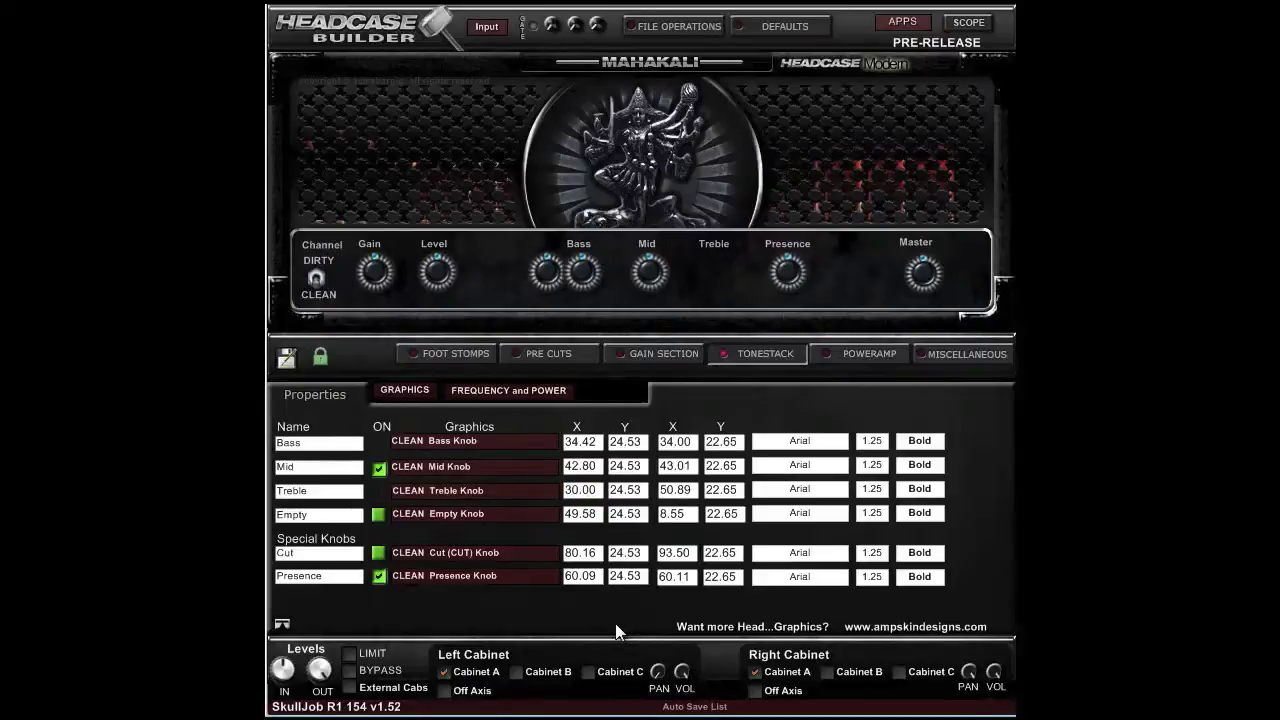
left_click(590, 496)
type("51")
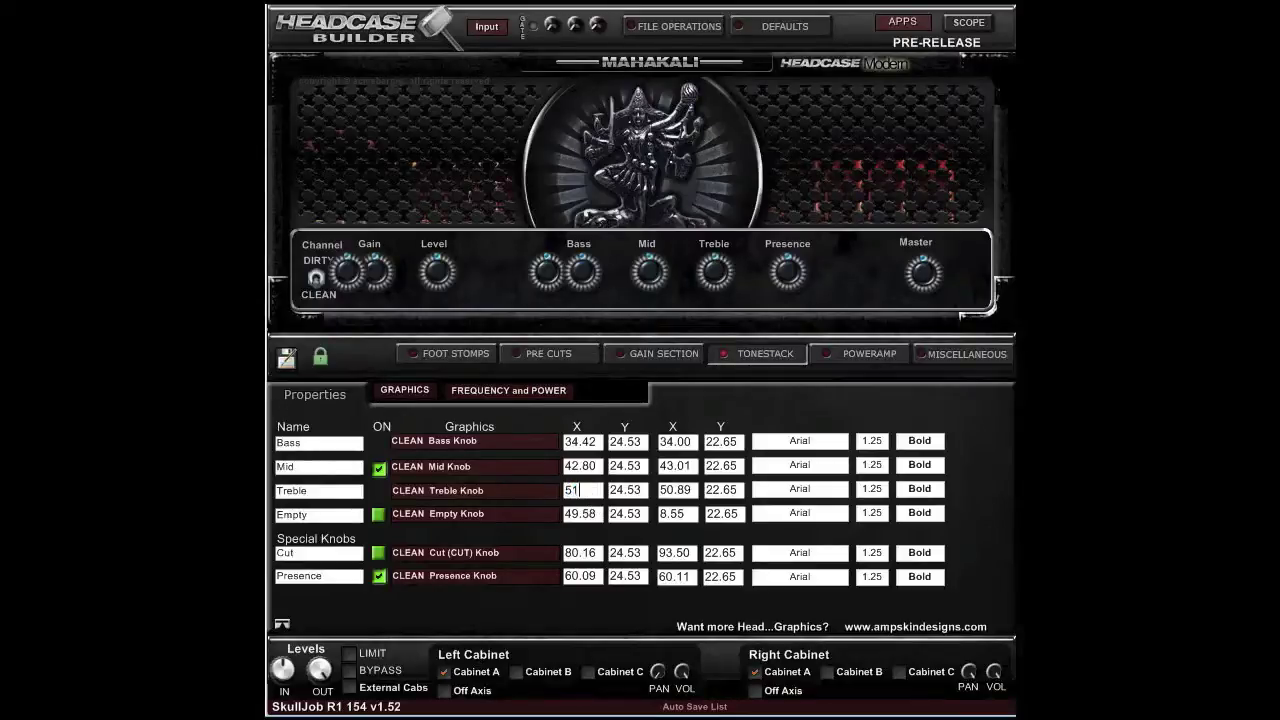
key("Return")
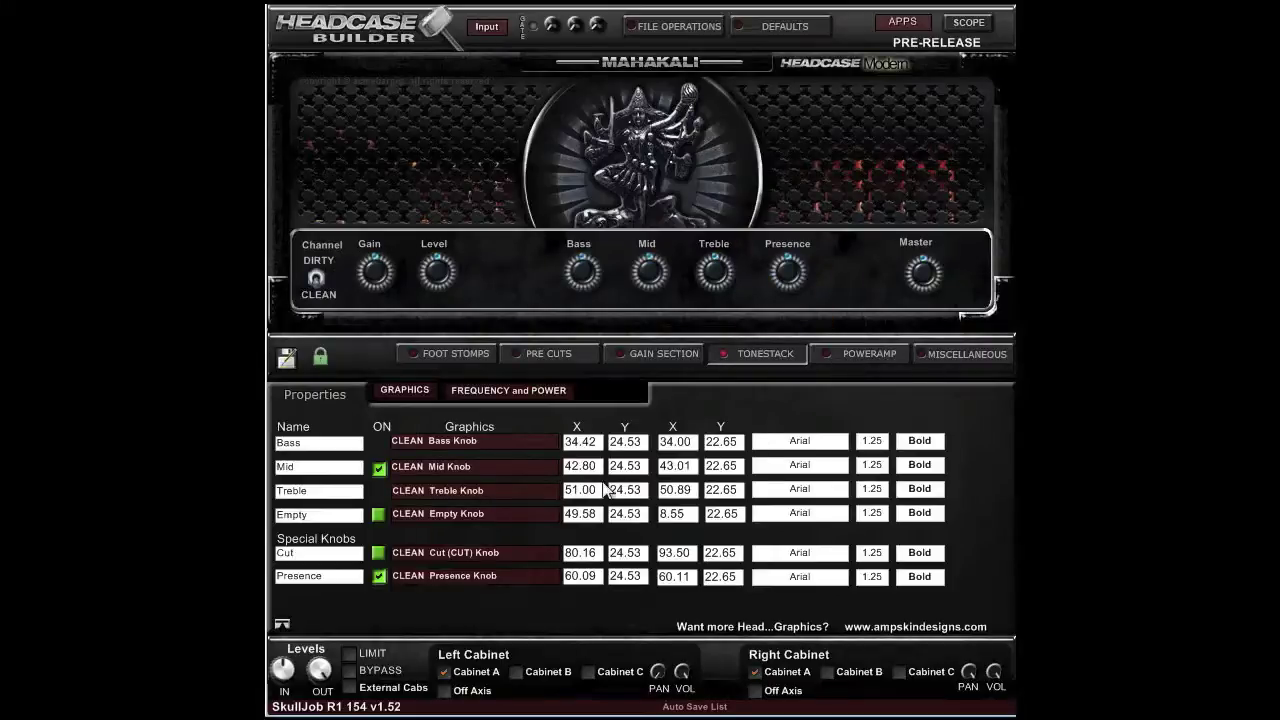
left_click_drag(593, 494, 451, 466)
left_click_drag(632, 490, 630, 488)
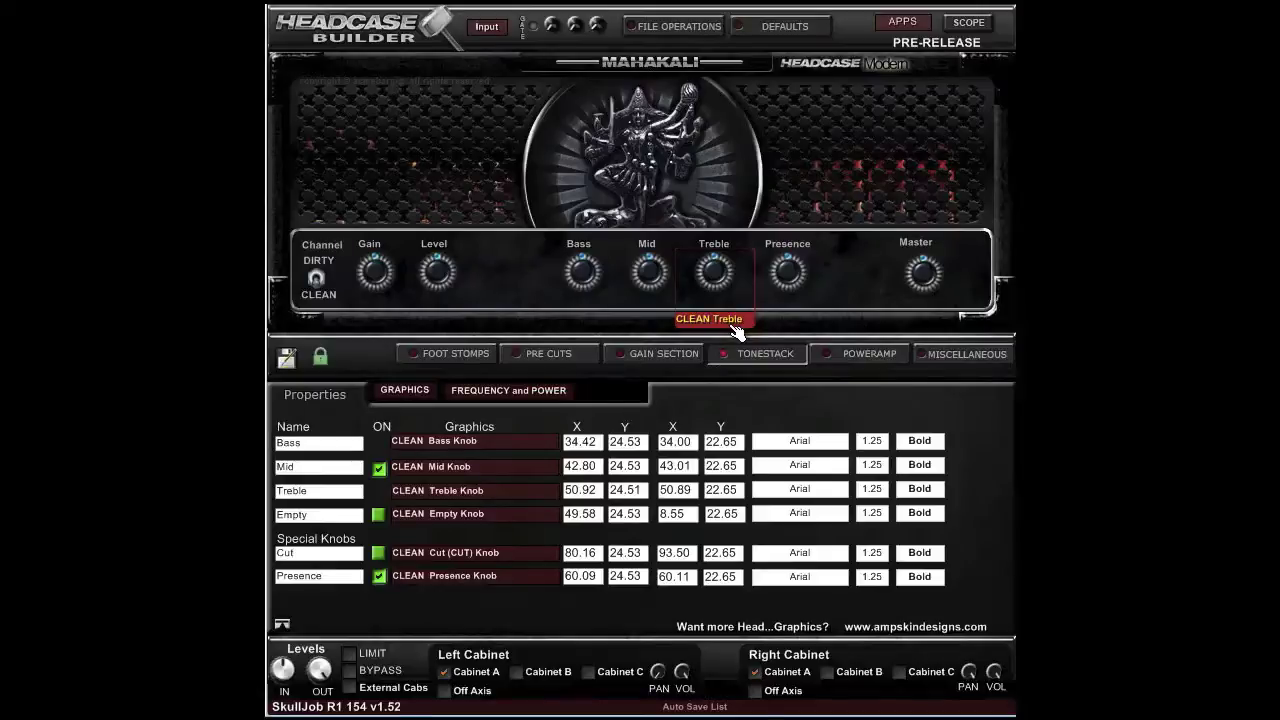
Toggle the 'Lock Knobs and Labels in Place' setting so the knobs can be repositioned
left_click(321, 357)
scroll(715, 275, "up", 3)
scroll(715, 275, "down", 3)
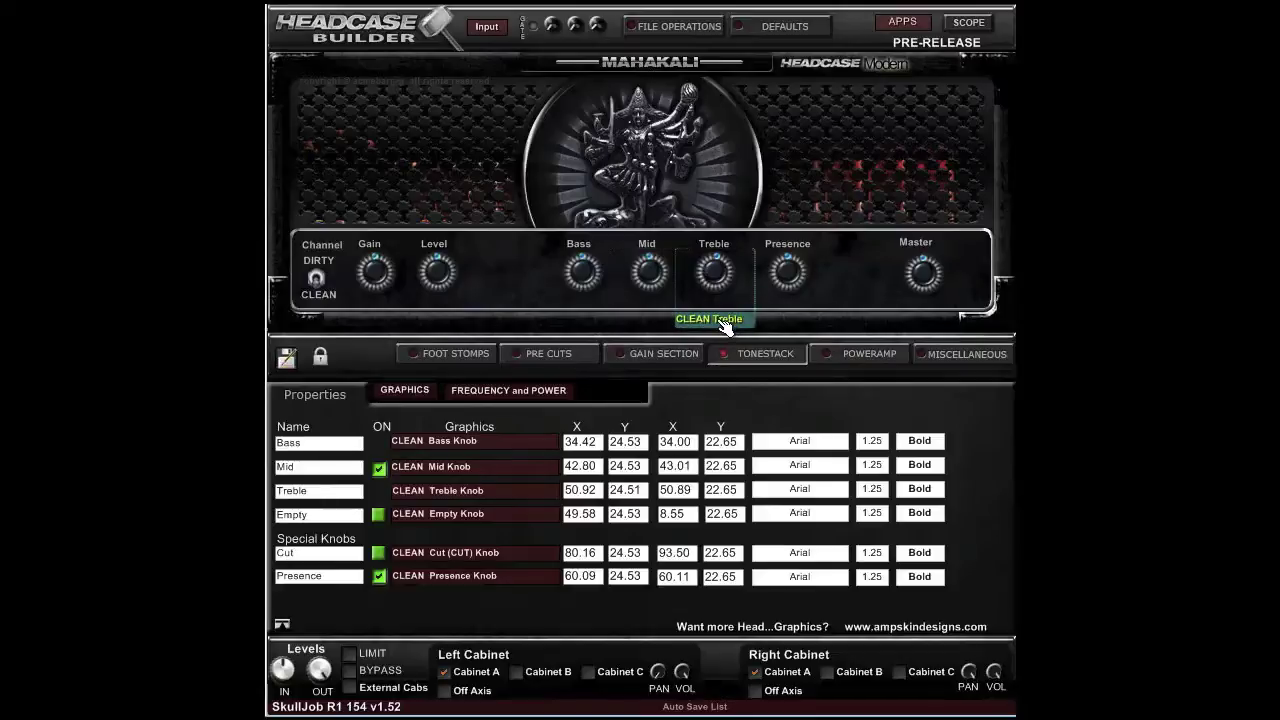
Reposition the Treble knob and label on the amp face, with the label at 50.11, 22.59
left_click_drag(714, 318, 451, 416)
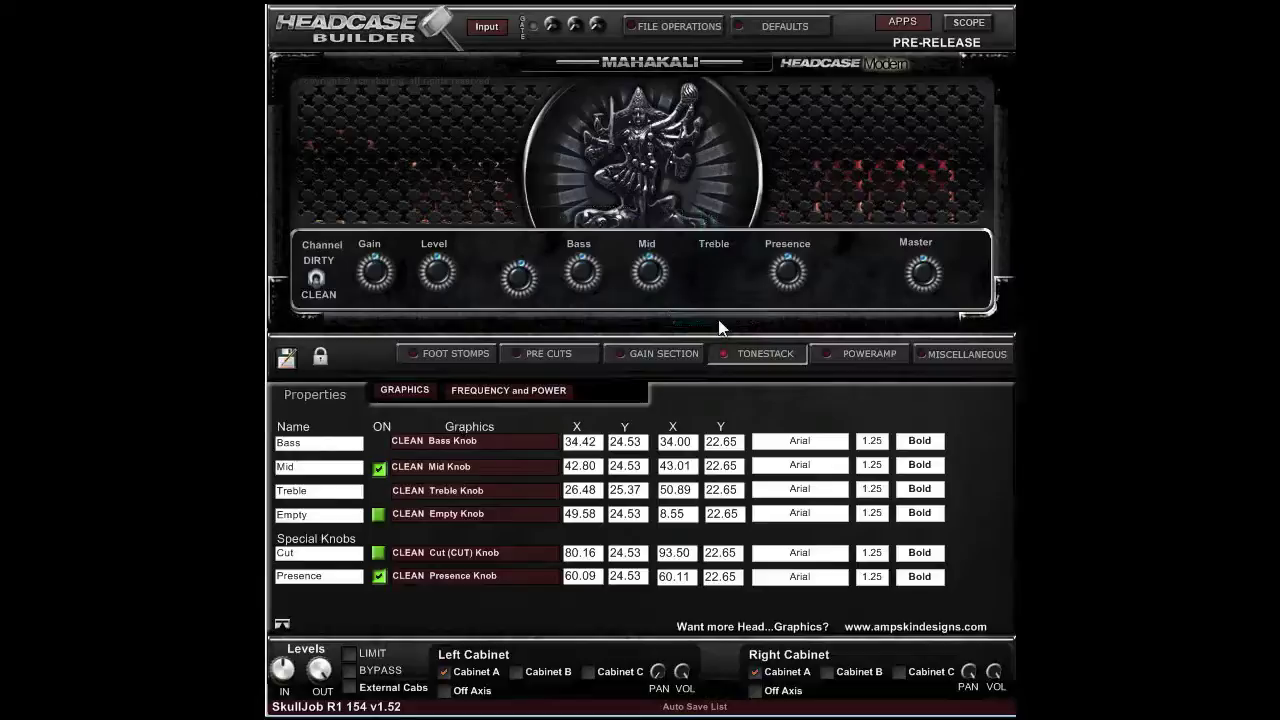
left_click_drag(530, 332, 710, 323)
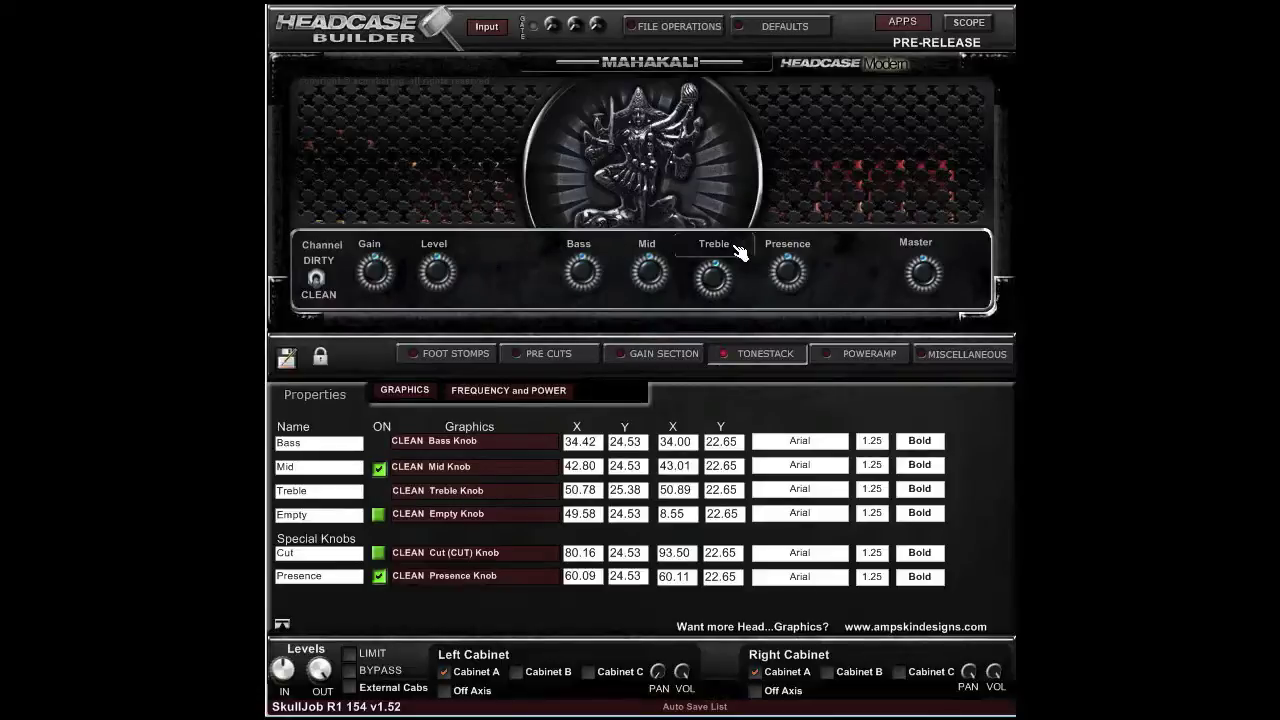
mouse_move(745, 250)
left_mouse_down()
mouse_move(740, 212)
mouse_move(745, 252)
left_mouse_up()
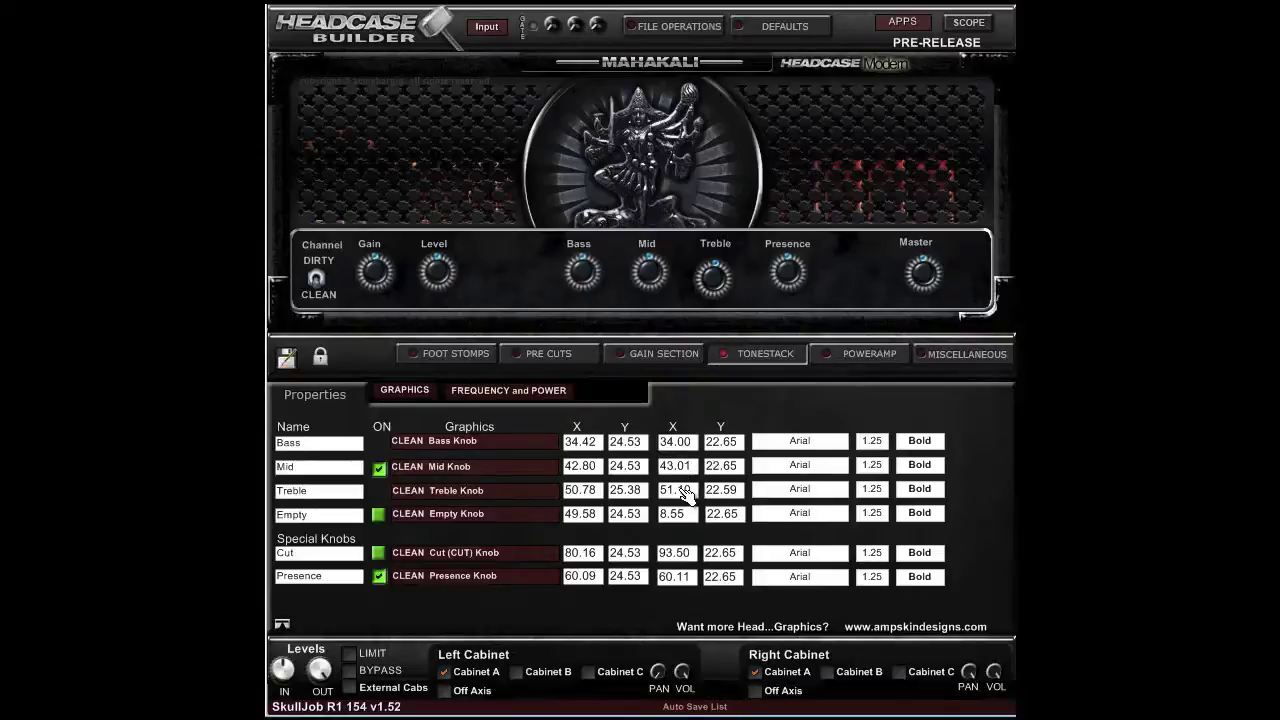
mouse_move(686, 497)
left_mouse_down()
mouse_move(750, 498)
mouse_move(610, 497)
mouse_move(730, 508)
mouse_move(655, 510)
mouse_move(676, 508)
mouse_move(671, 491)
left_mouse_up()
left_click(456, 356)
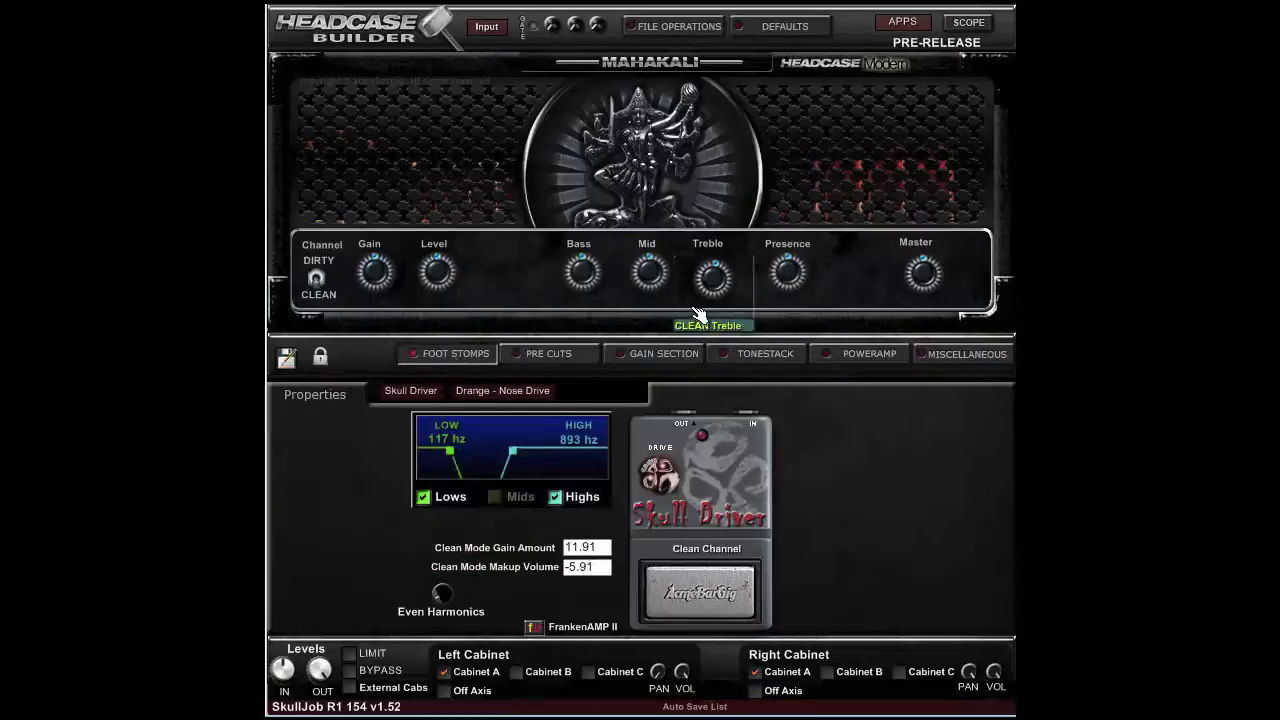